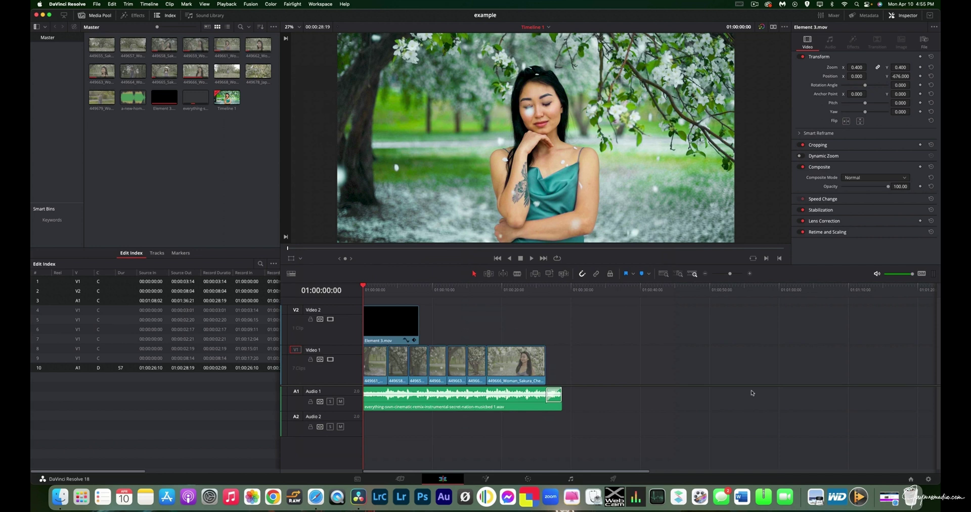
# - Enable 'Use Mac display color profiles for viewers' in System > General preferences and save
pyautogui.click(66, 4)
pyautogui.click(67, 26)
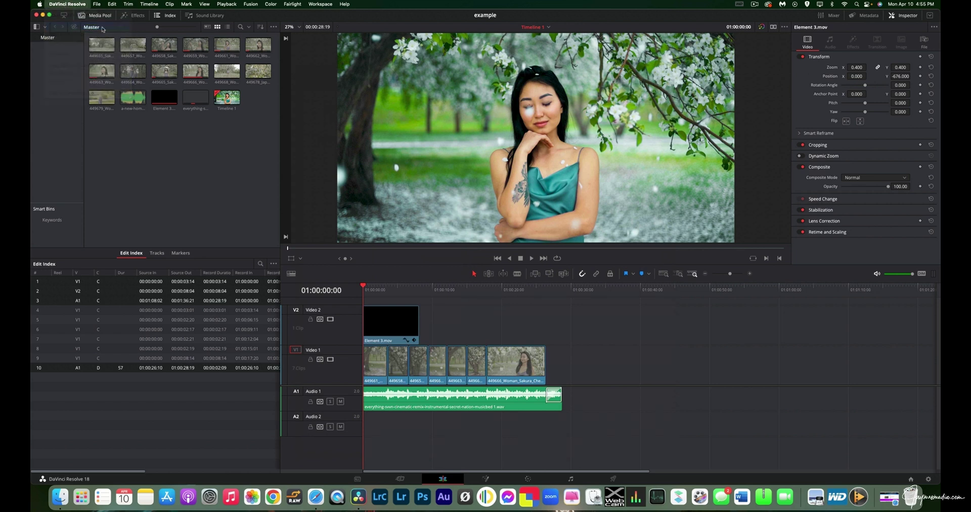
pyautogui.click(386, 227)
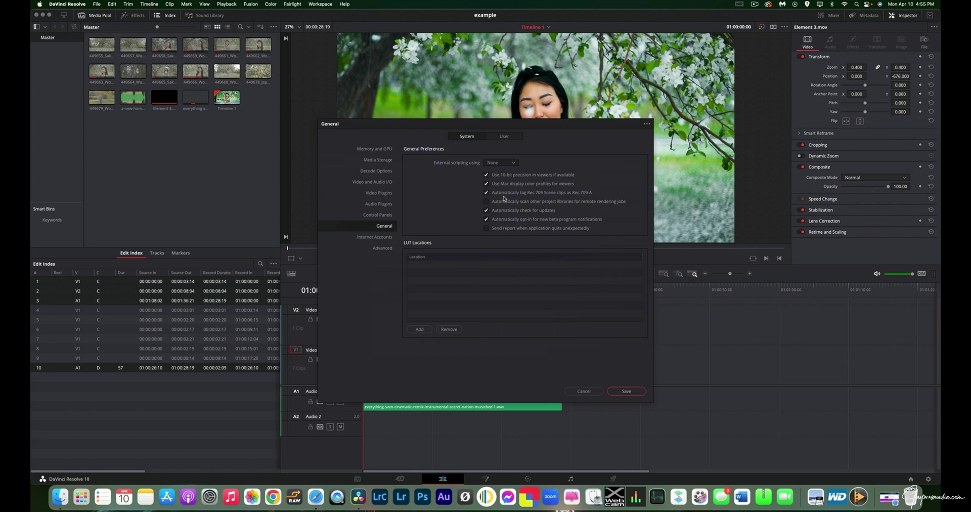
pyautogui.click(641, 392)
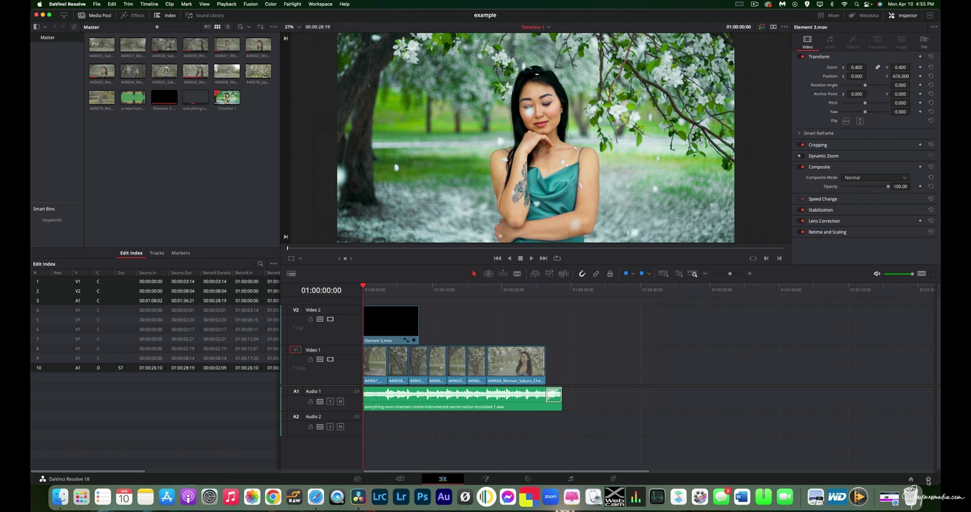
# - In Color Management, set color science to DaVinci YRGB and timeline color space to Rec.709-A, then save
pyautogui.click(928, 480)
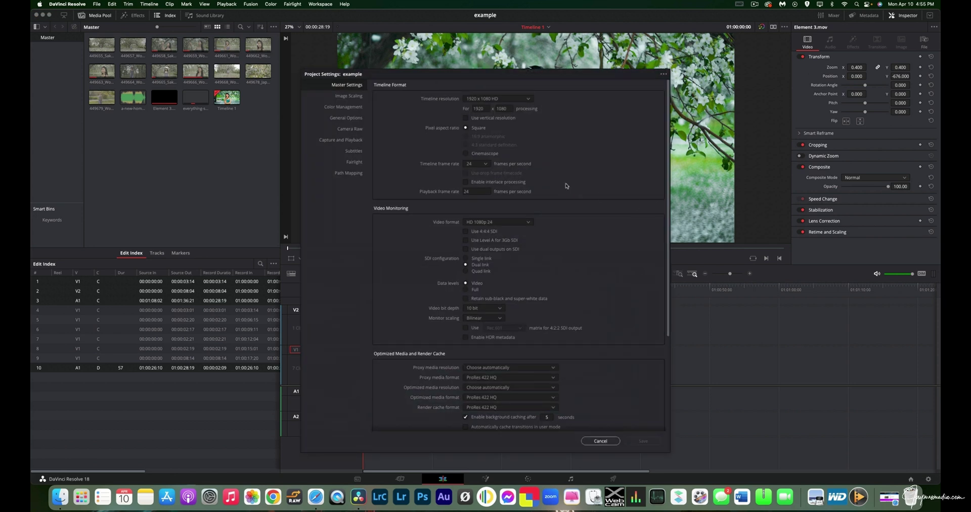
pyautogui.click(356, 107)
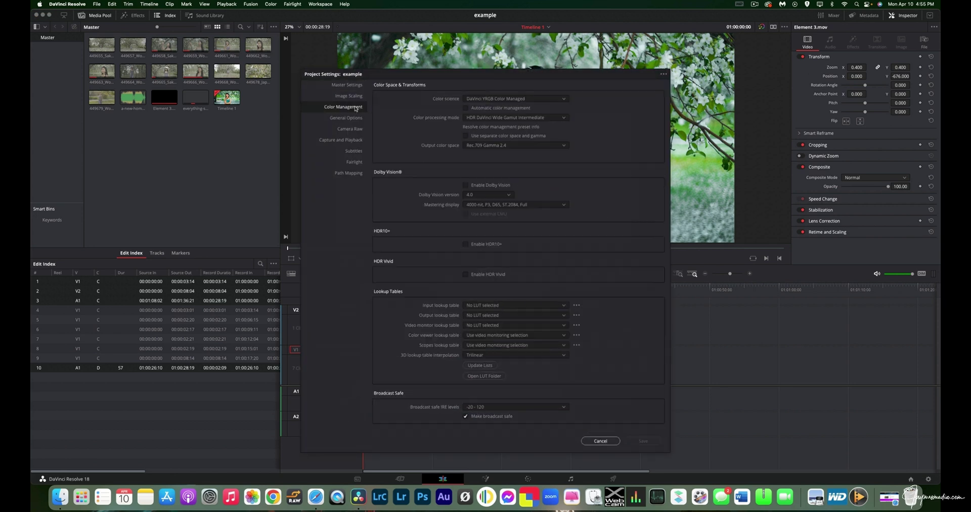
pyautogui.click(554, 100)
pyautogui.click(534, 109)
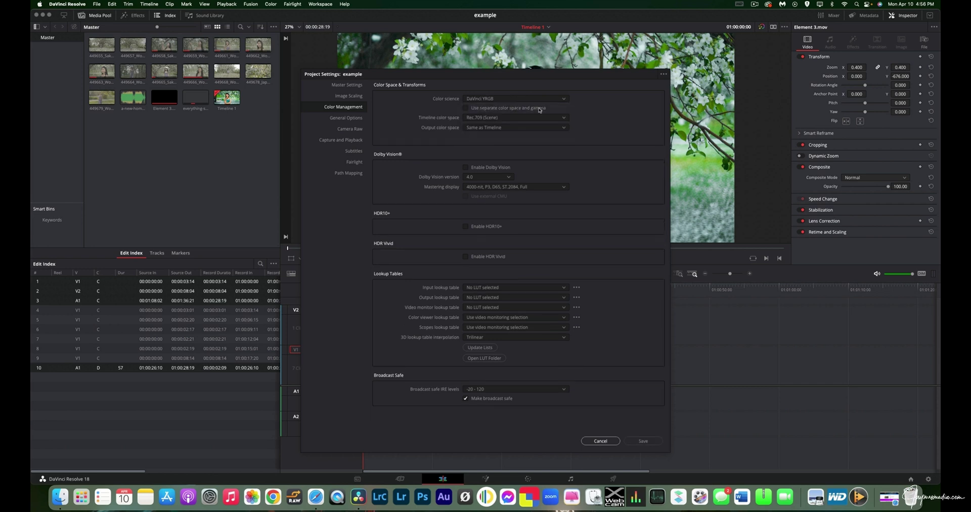
pyautogui.click(539, 116)
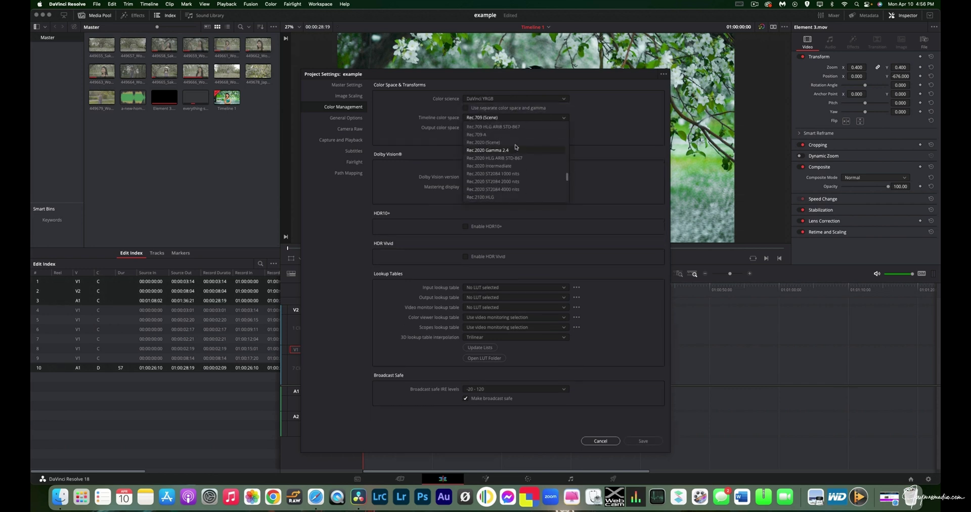
pyautogui.click(518, 136)
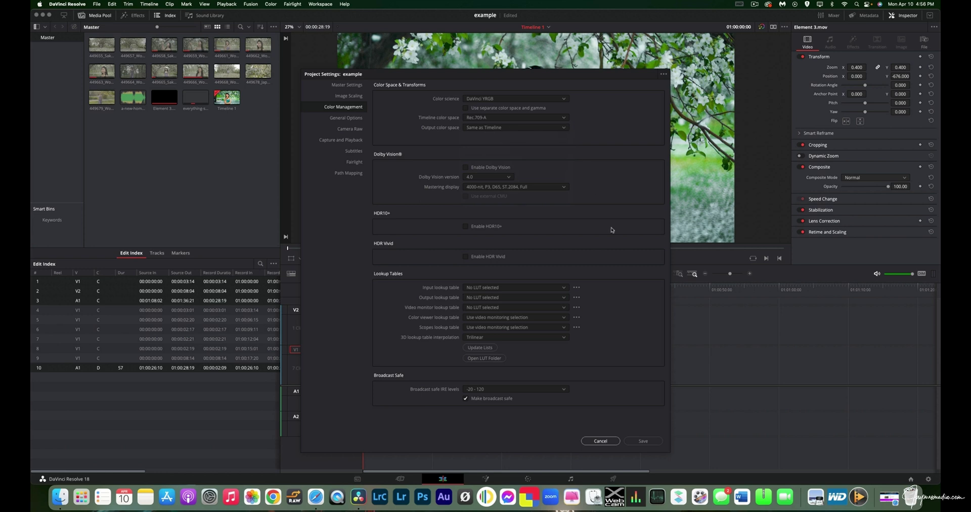
pyautogui.click(653, 442)
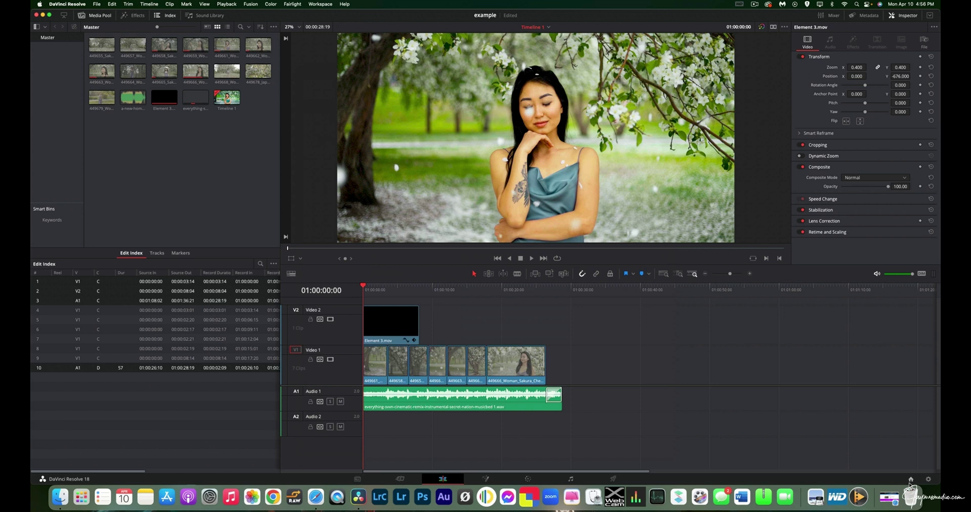
# - Change timeline color space to DaVinci WG/Intermediate and output color space to Rec.709 Gamma 2.4, then save
pyautogui.click(928, 480)
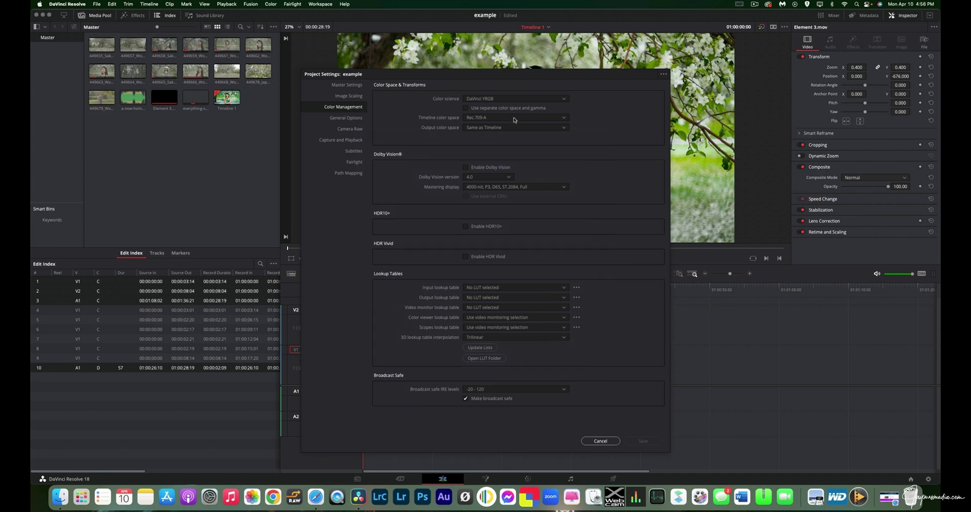
pyautogui.click(515, 117)
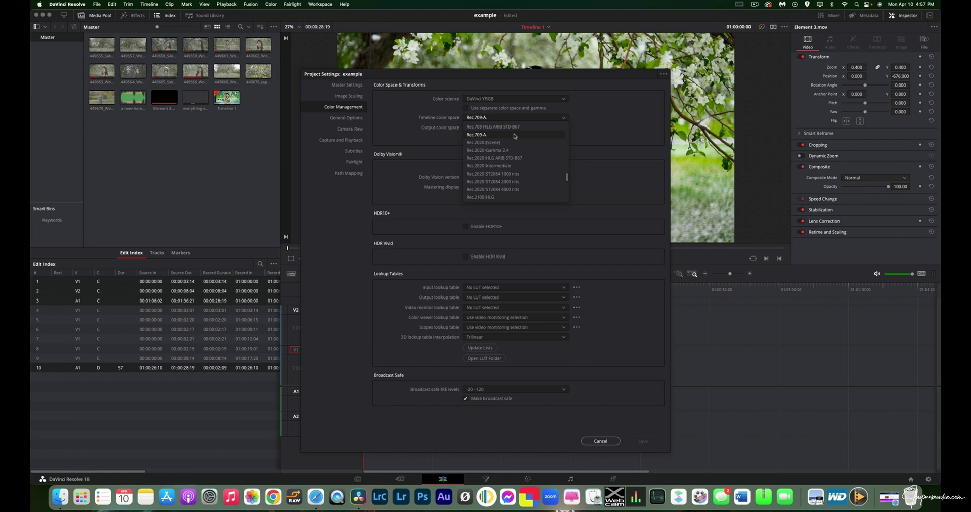
pyautogui.scroll(10, 515, 136)
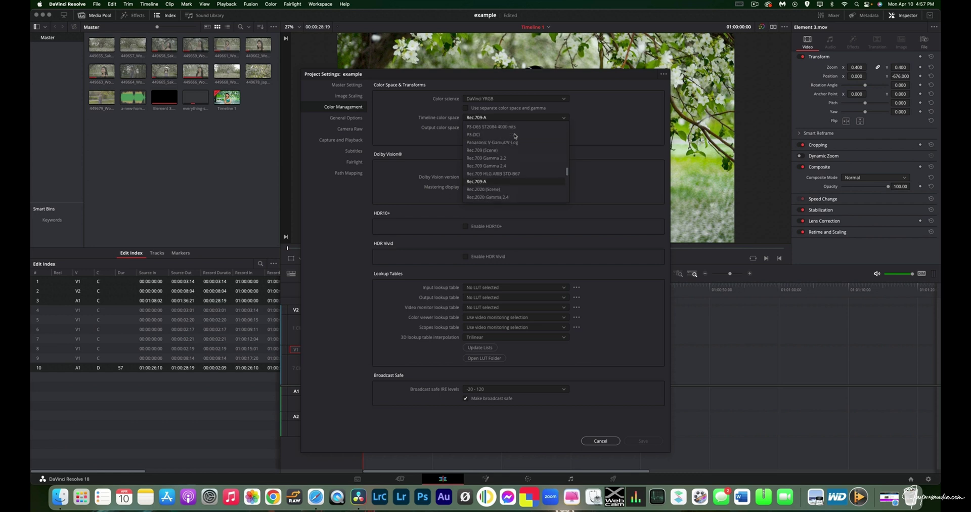
pyautogui.scroll(5, 513, 142)
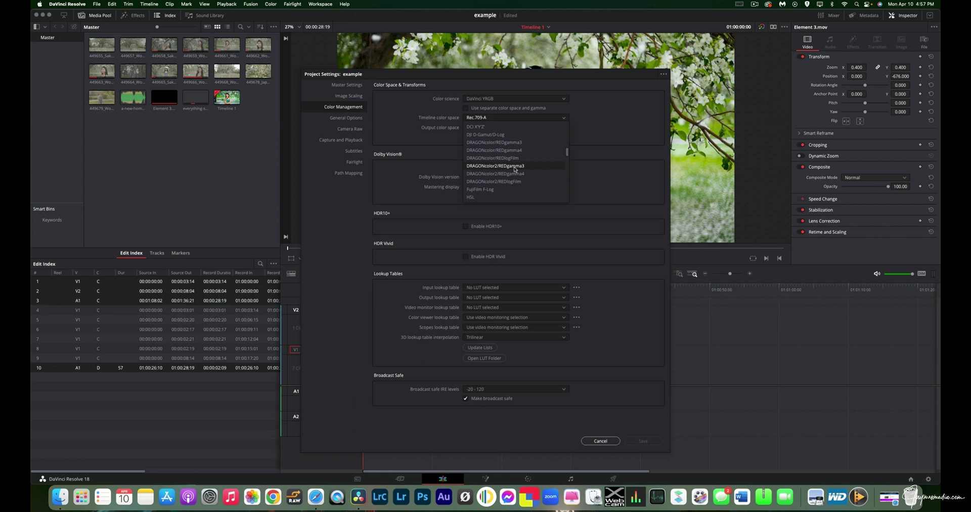
pyautogui.click(513, 142)
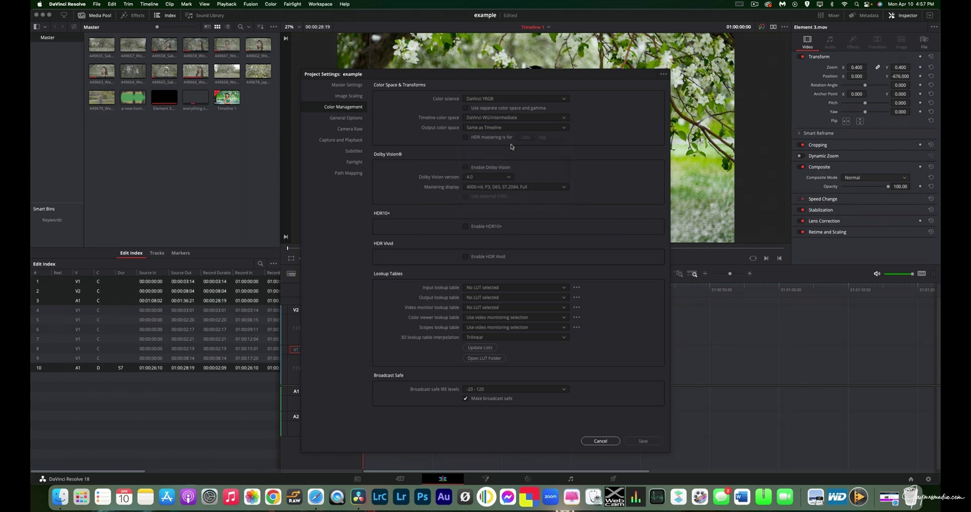
pyautogui.click(525, 128)
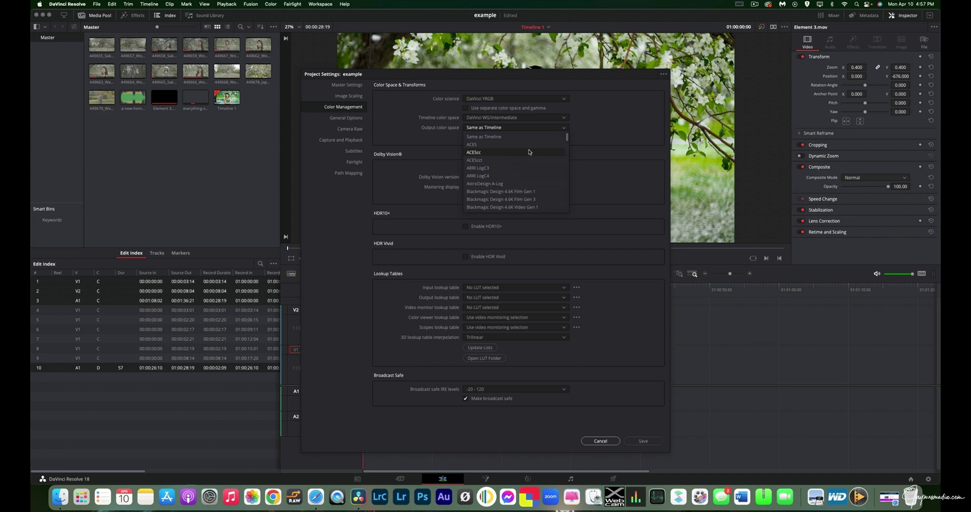
pyautogui.scroll(-10, 529, 152)
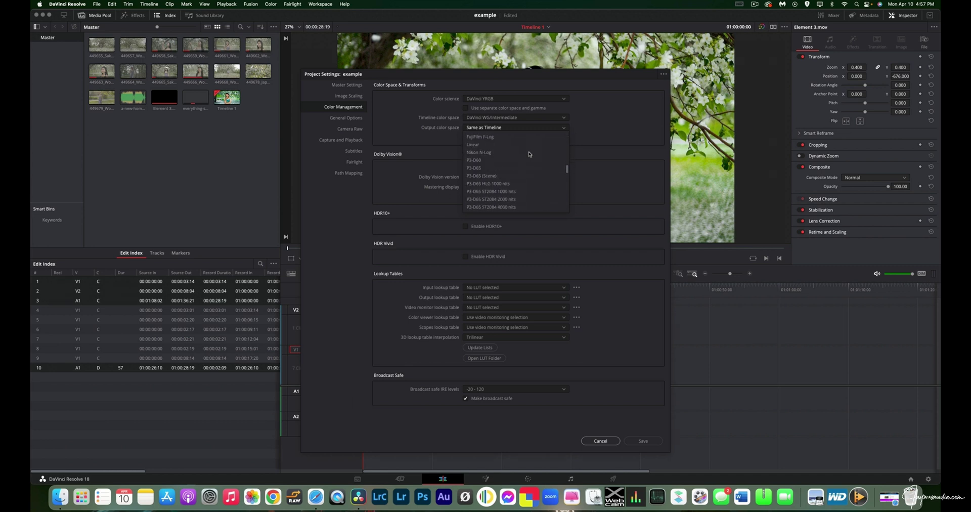
pyautogui.scroll(-3, 526, 153)
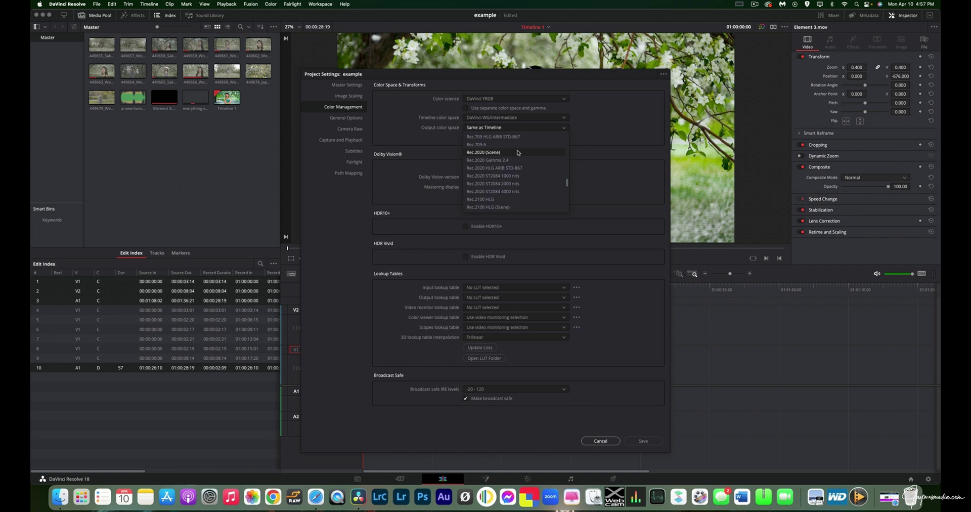
pyautogui.scroll(-6, 513, 154)
pyautogui.scroll(6, 512, 161)
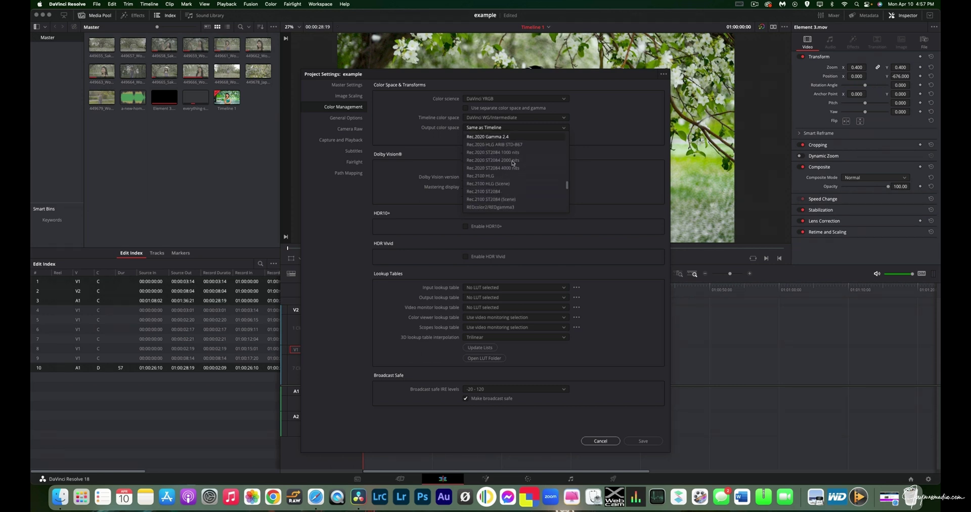
pyautogui.click(514, 175)
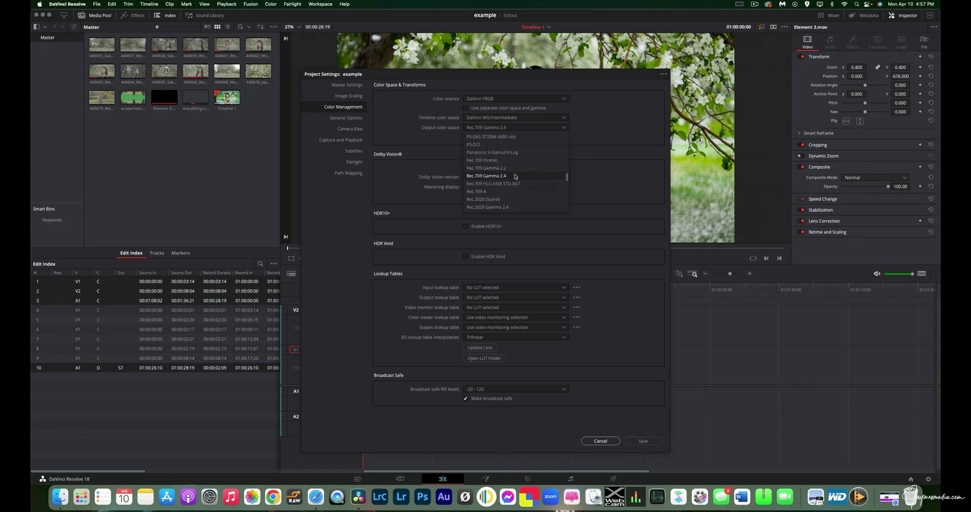
pyautogui.click(643, 441)
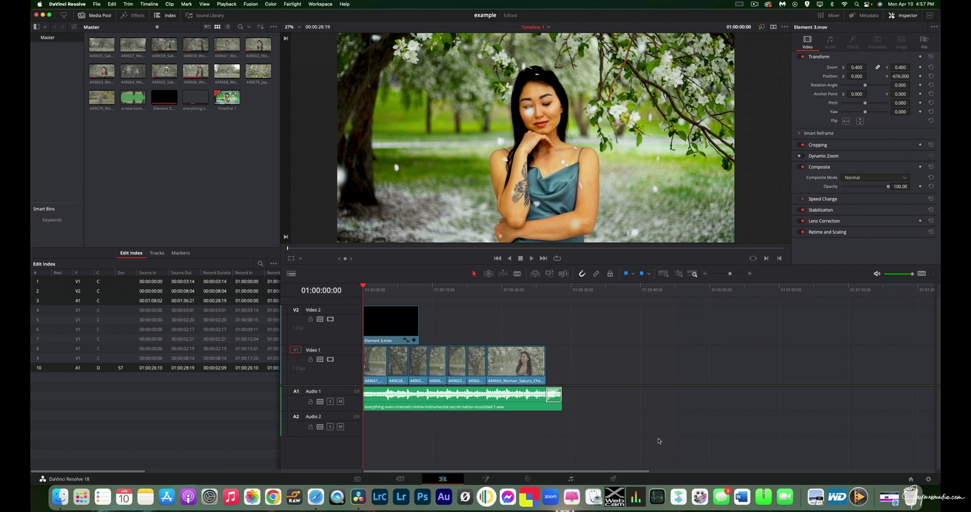
# - Leave Project Settings unchanged, go to the Deliver page, and expand the render Advanced Settings
pyautogui.click(928, 480)
pyautogui.click(601, 441)
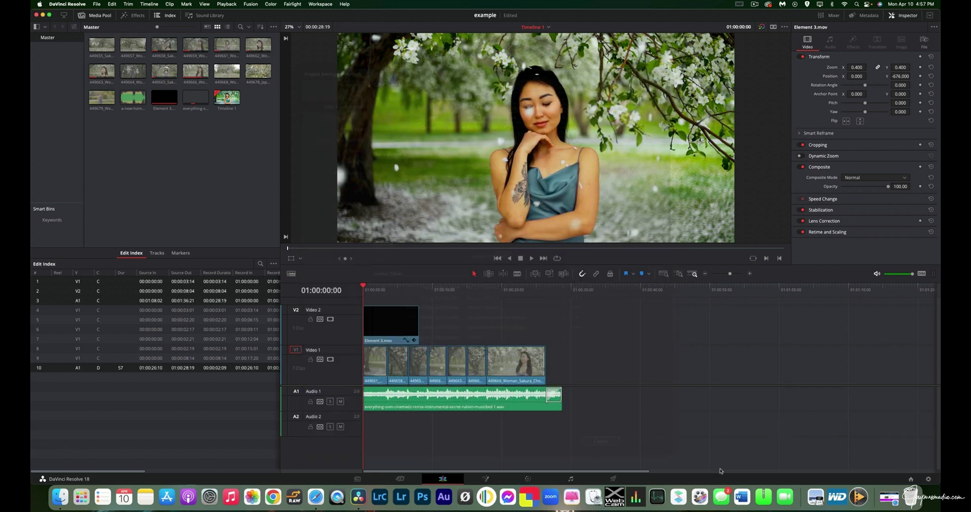
pyautogui.click(612, 479)
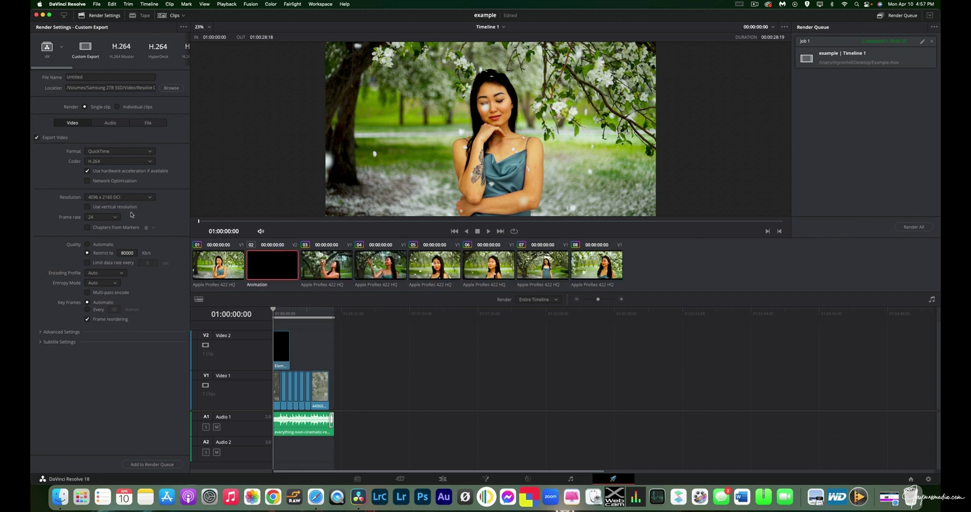
pyautogui.click(61, 332)
pyautogui.scroll(-3, 159, 322)
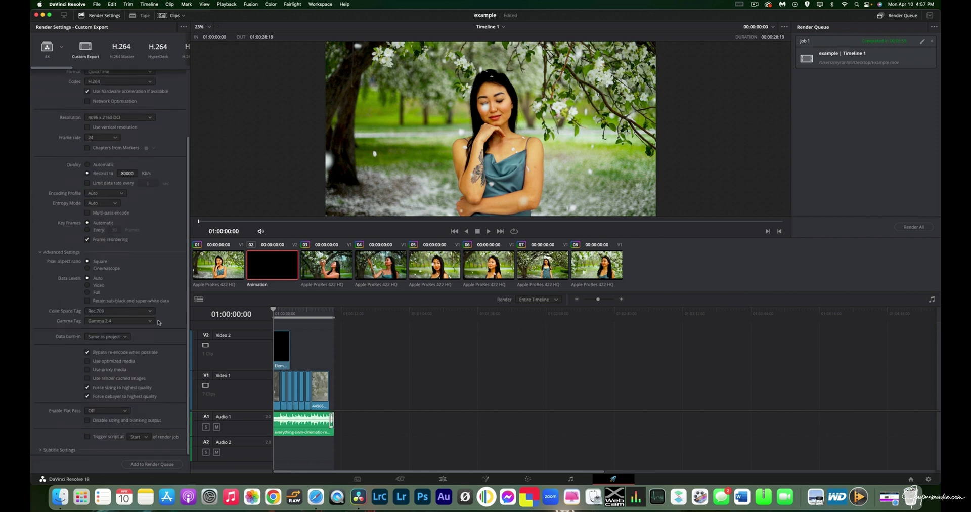
# - Change the export's Gamma Tag from Gamma 2.4 to Rec.709
pyautogui.click(107, 320)
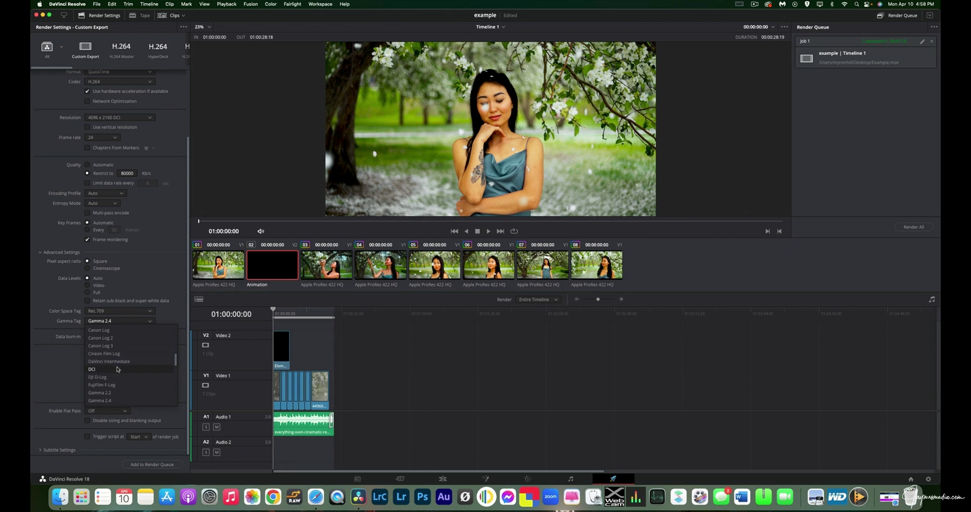
pyautogui.scroll(-10, 119, 369)
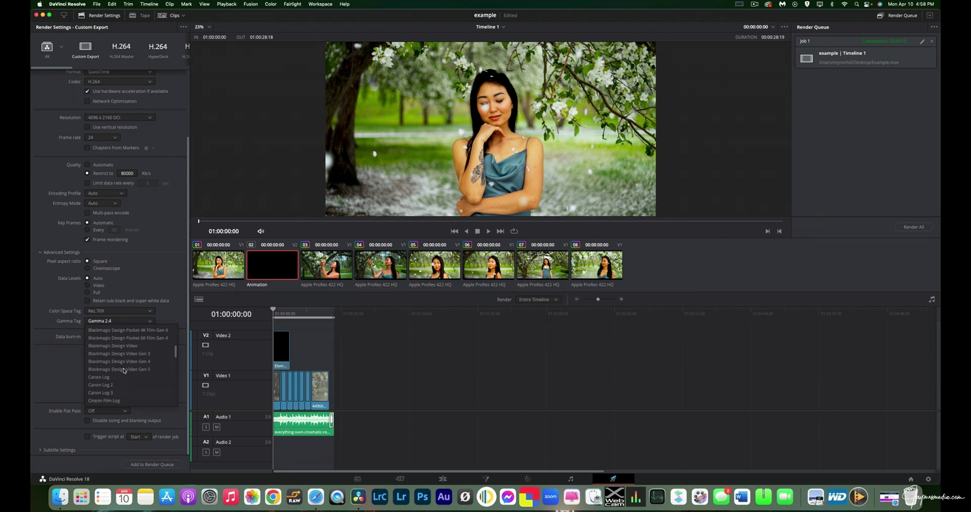
pyautogui.scroll(3, 124, 370)
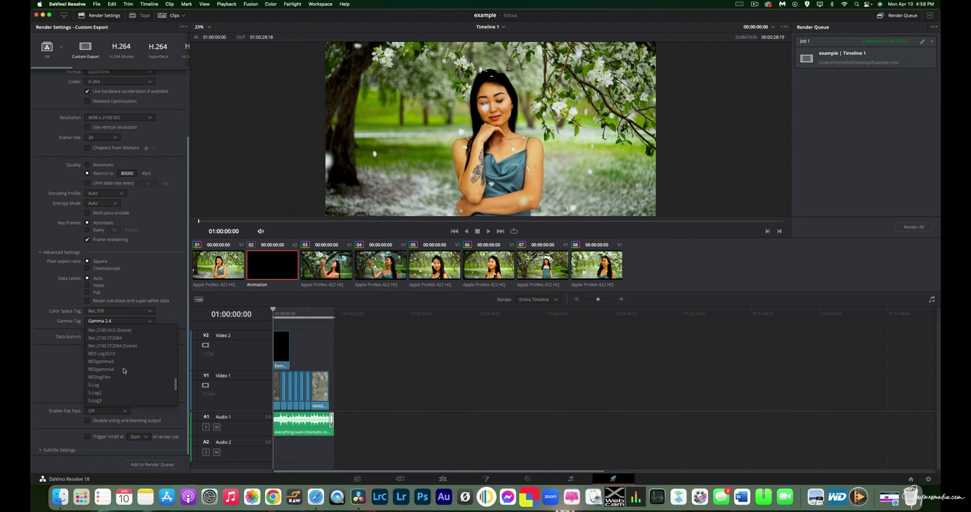
pyautogui.scroll(8, 124, 370)
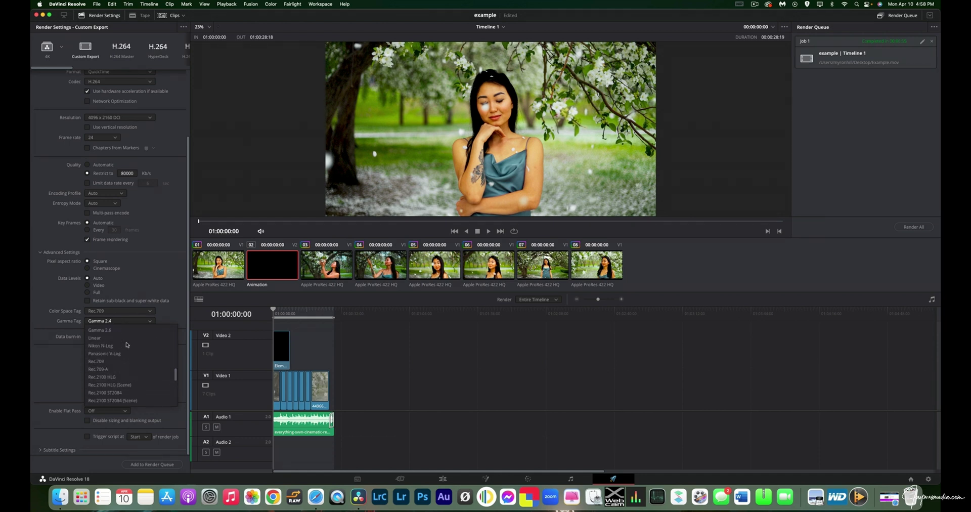
pyautogui.scroll(-7, 121, 349)
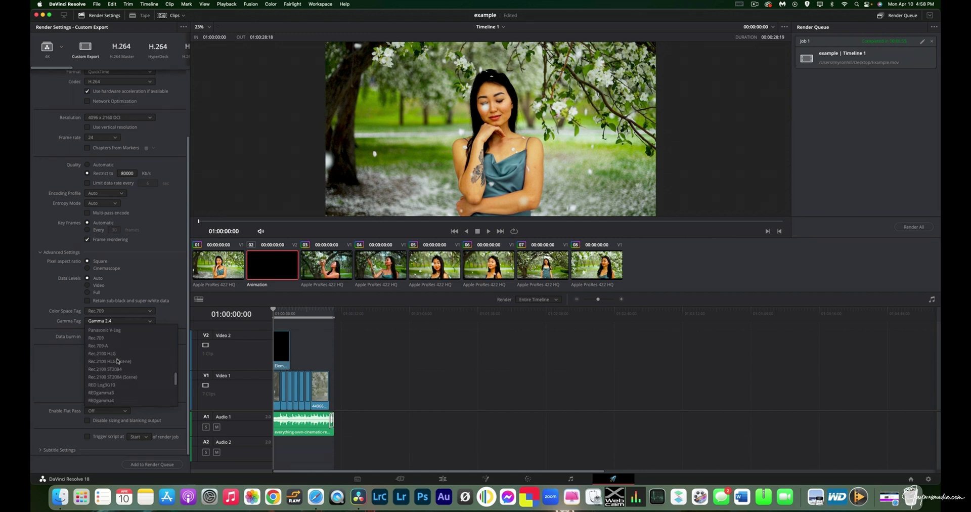
pyautogui.click(119, 338)
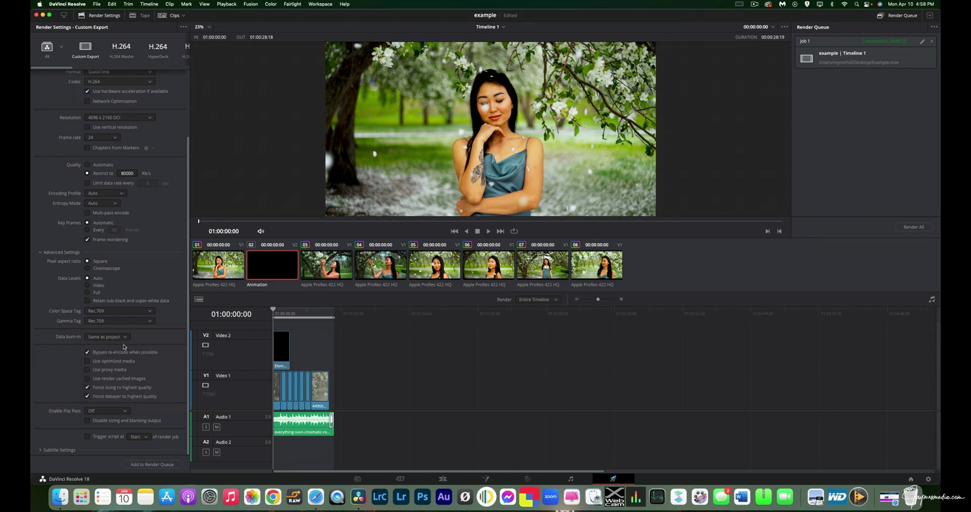